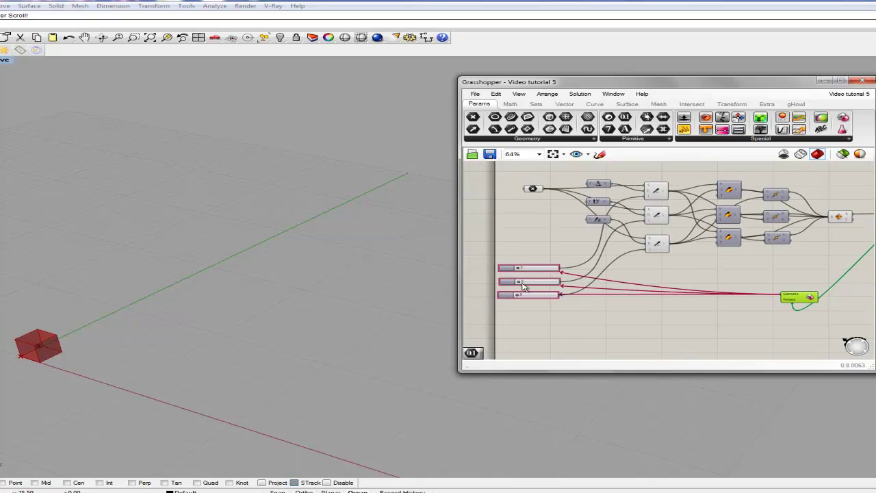
pyautogui.moveTo(525, 283)
pyautogui.mouseDown()
pyautogui.moveTo(548, 284)
pyautogui.moveTo(519, 281)
pyautogui.moveTo(539, 270)
pyautogui.moveTo(519, 269)
pyautogui.mouseUp()
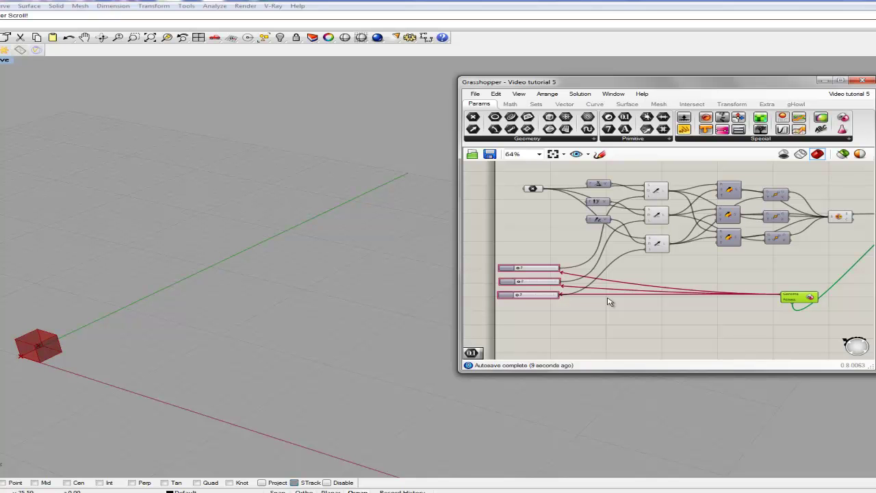
pyautogui.moveTo(756, 286); pyautogui.dragTo(639, 276, button='right')
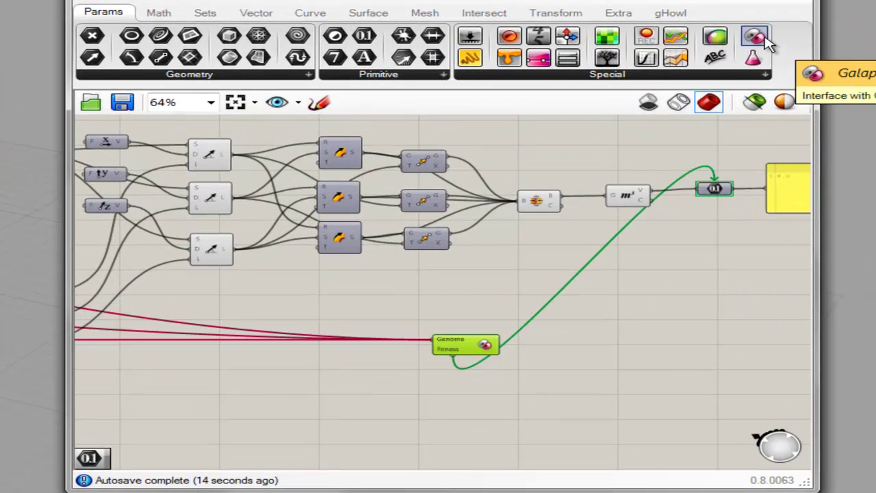
# Place a second Galapagos component on the empty canvas below the volume component and delete it again.
pyautogui.moveTo(767, 42); pyautogui.dragTo(674, 387)
pyautogui.click(603, 416)
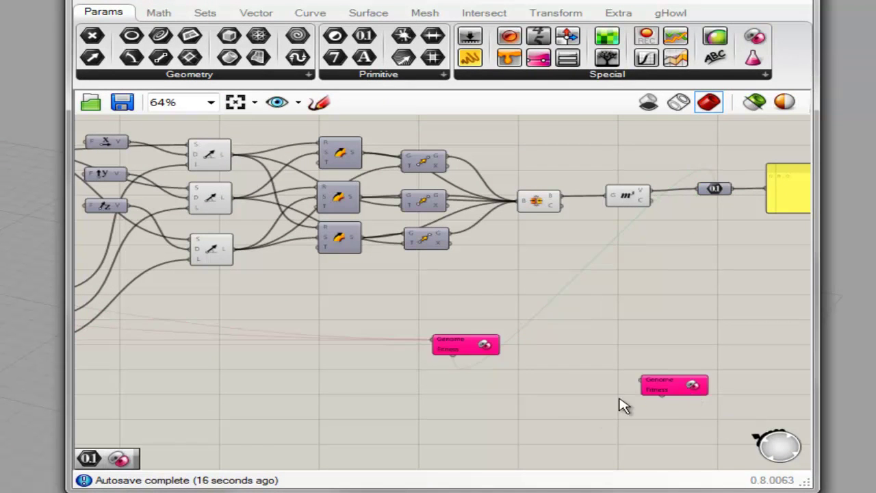
pyautogui.click(671, 397)
pyautogui.press('Delete')
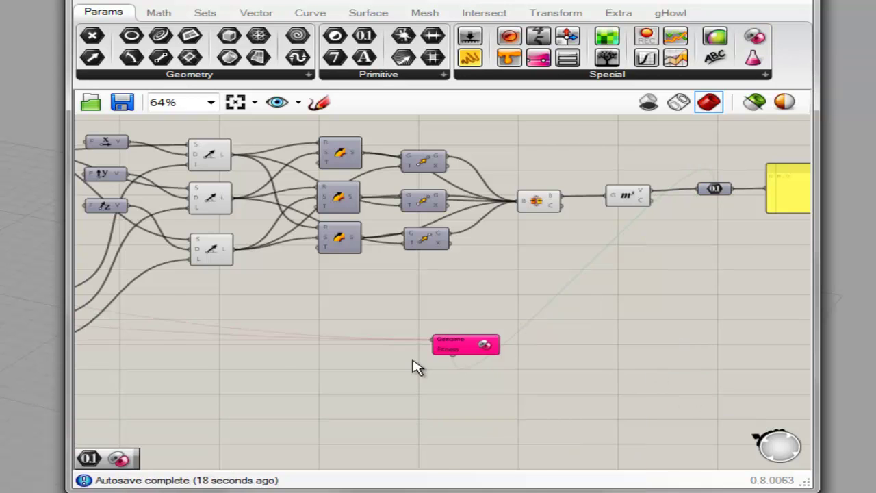
# Review the sliders and the volume number feeding the existing Galapagos component, and open its editor.
pyautogui.moveTo(495, 365); pyautogui.dragTo(616, 353, button='right')
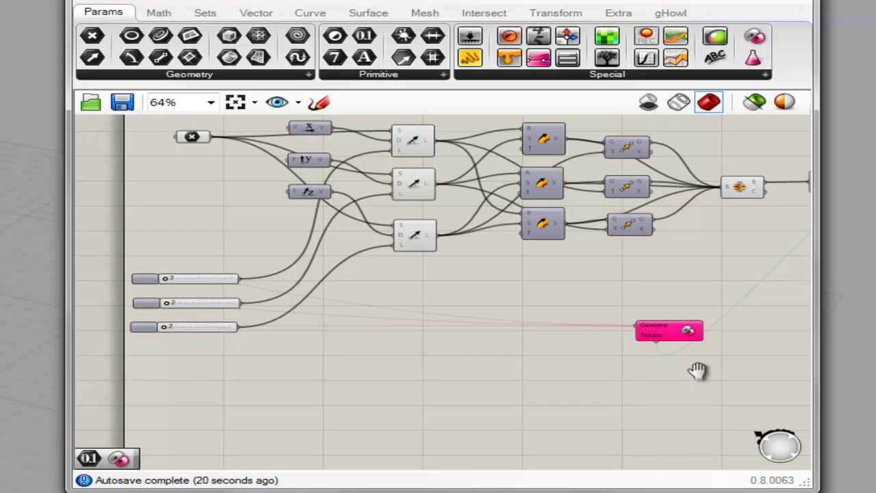
pyautogui.moveTo(715, 374); pyautogui.dragTo(510, 353, button='right')
pyautogui.moveTo(622, 175)
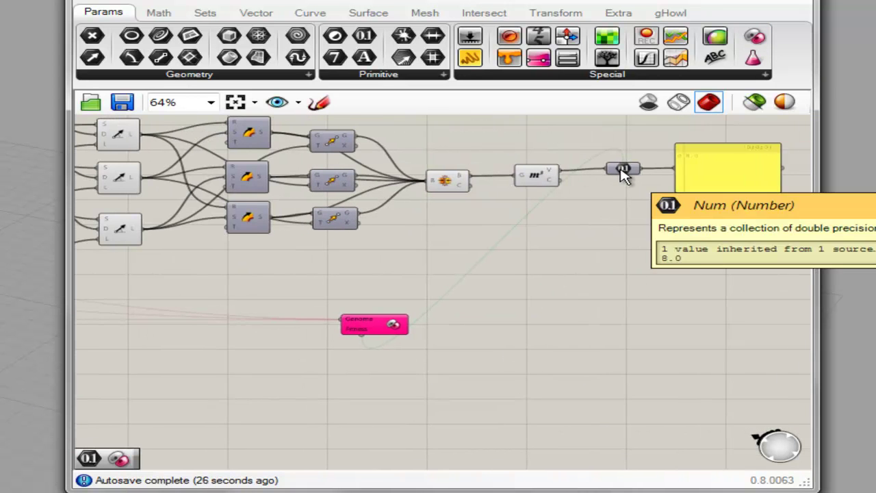
pyautogui.moveTo(425, 336); pyautogui.dragTo(470, 333, button='right')
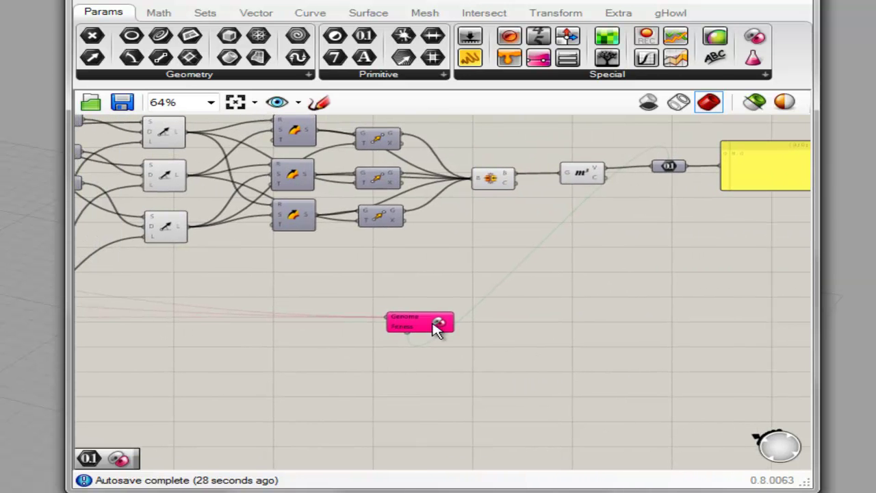
pyautogui.doubleClick(416, 327)
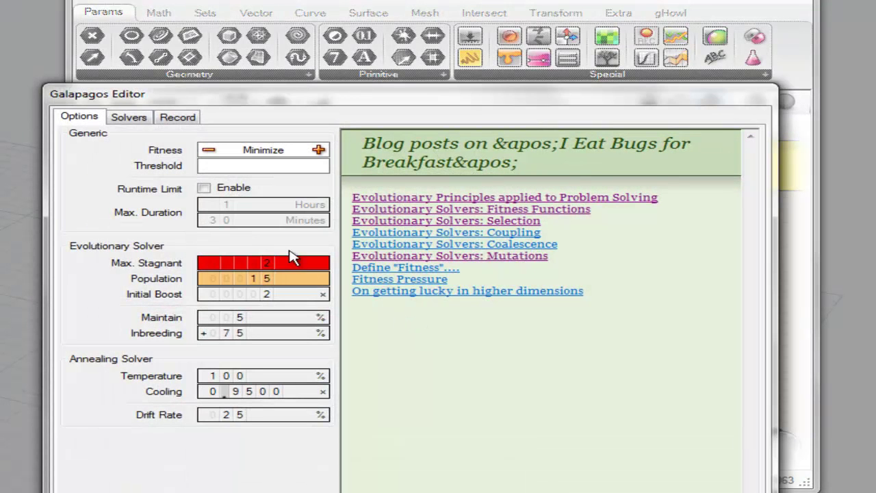
# Run the evolutionary solver with the fitness on Minimize and select the top-ranked genome.
pyautogui.moveTo(192, 80); pyautogui.dragTo(487, 81)
pyautogui.click(424, 98)
pyautogui.moveTo(568, 80); pyautogui.dragTo(410, 66)
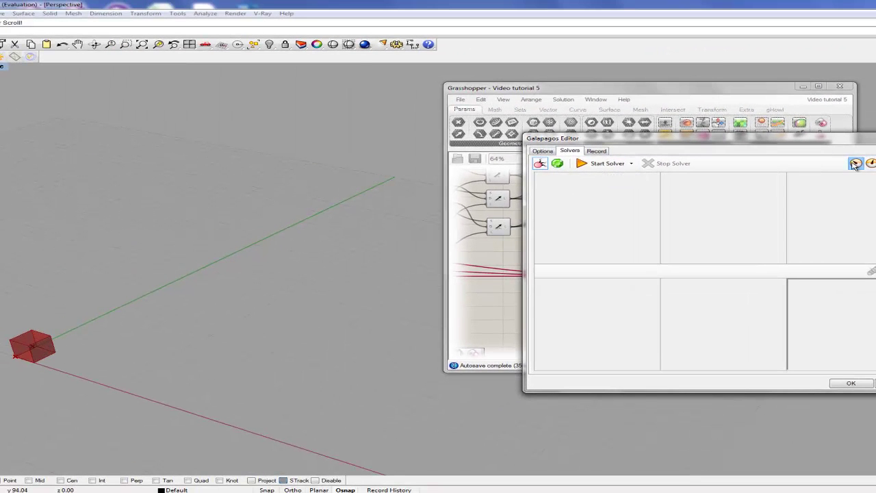
pyautogui.click(606, 166)
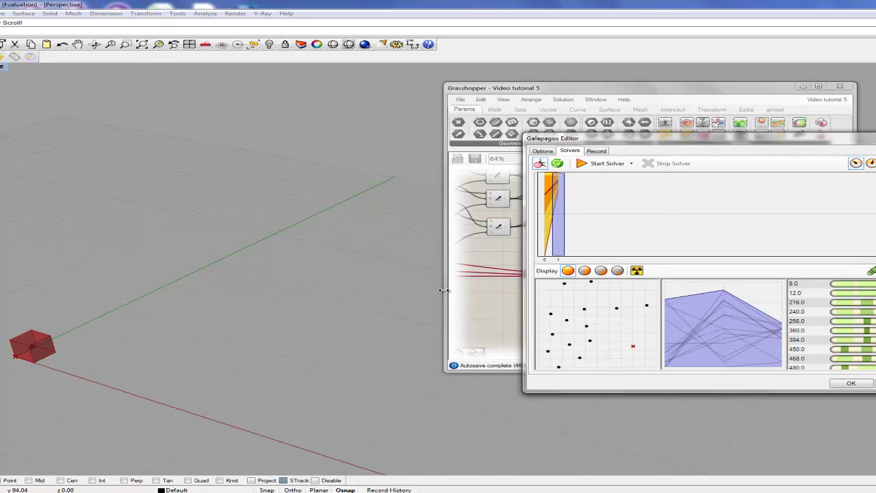
pyautogui.click(810, 285)
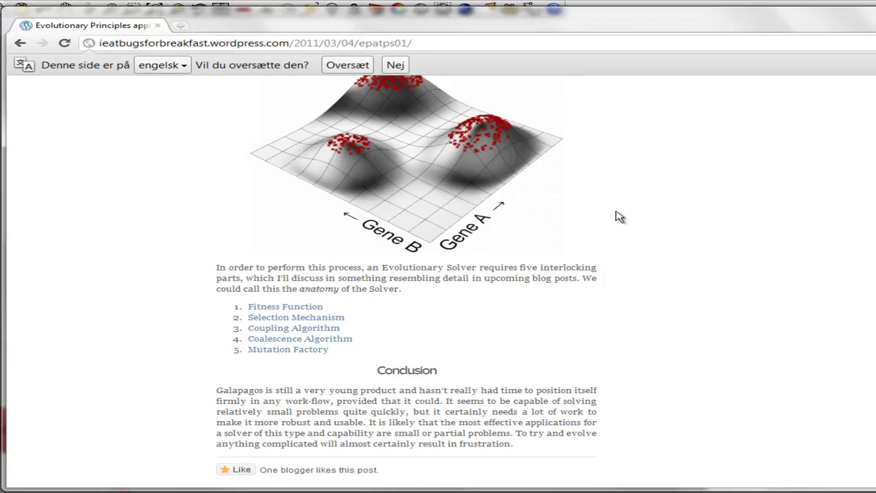
# Switch to the browser's evolutionary principles blog post and examine its diagrams of genomes spread and culled across the fitness landscape.
pyautogui.scroll(10, 568, 349)
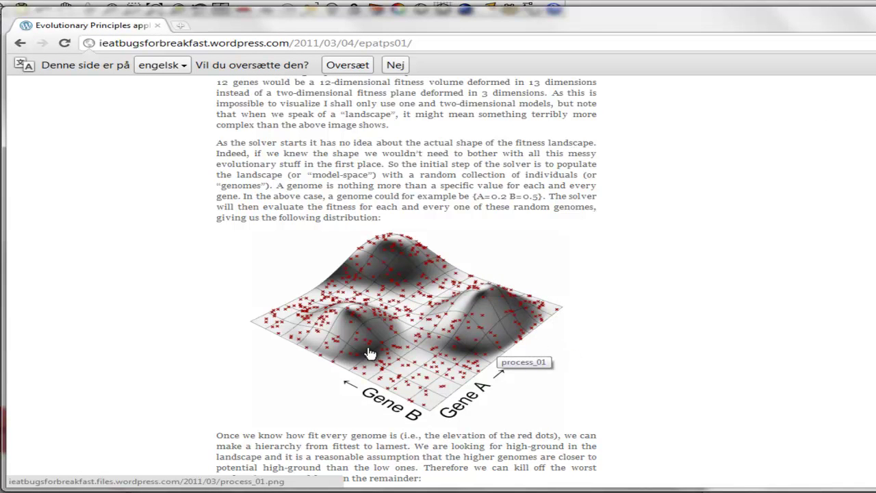
pyautogui.scroll(-1, 520, 358)
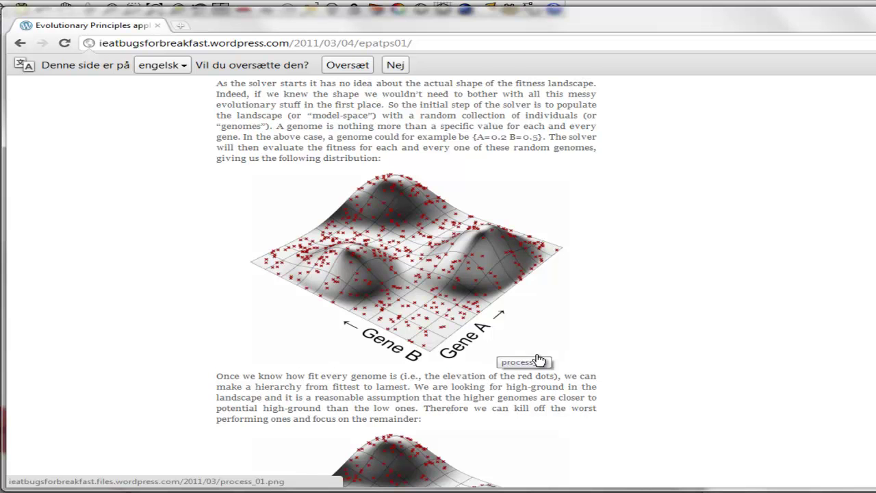
pyautogui.scroll(-3, 603, 363)
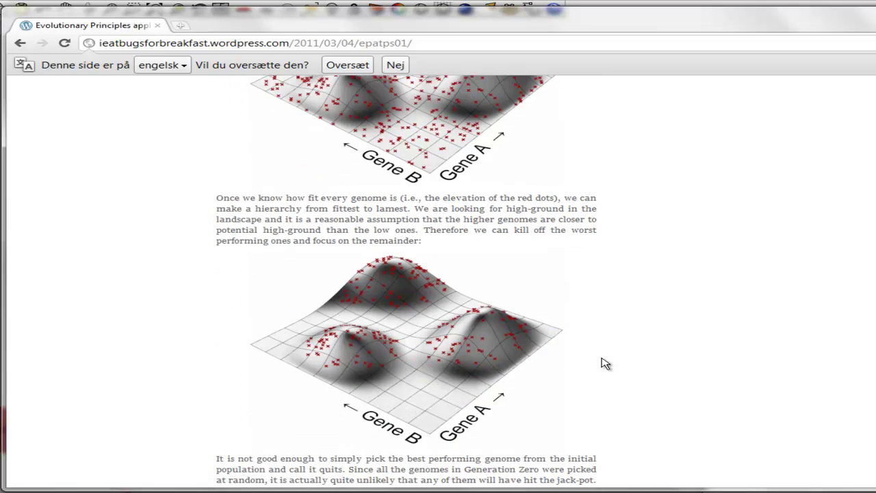
pyautogui.scroll(-4, 570, 350)
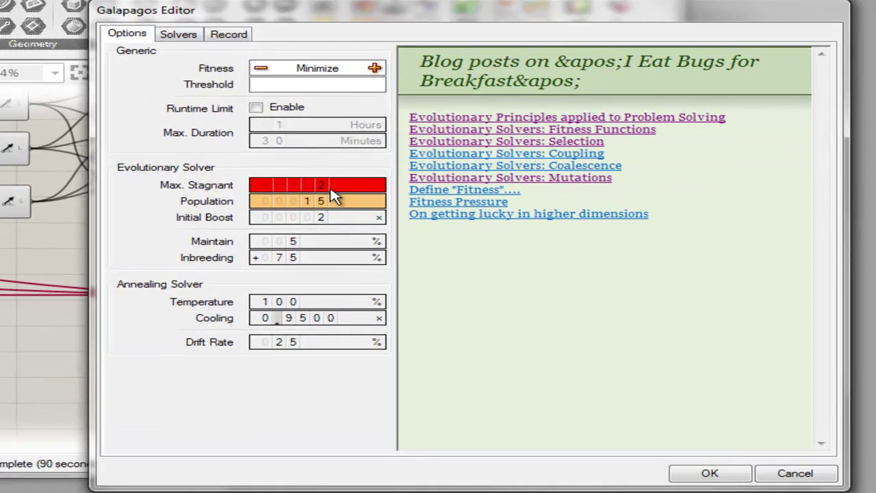
# Return to the Galapagos options and set the fitness to Maximize and the inbreeding to -100%.
pyautogui.doubleClick(333, 184)
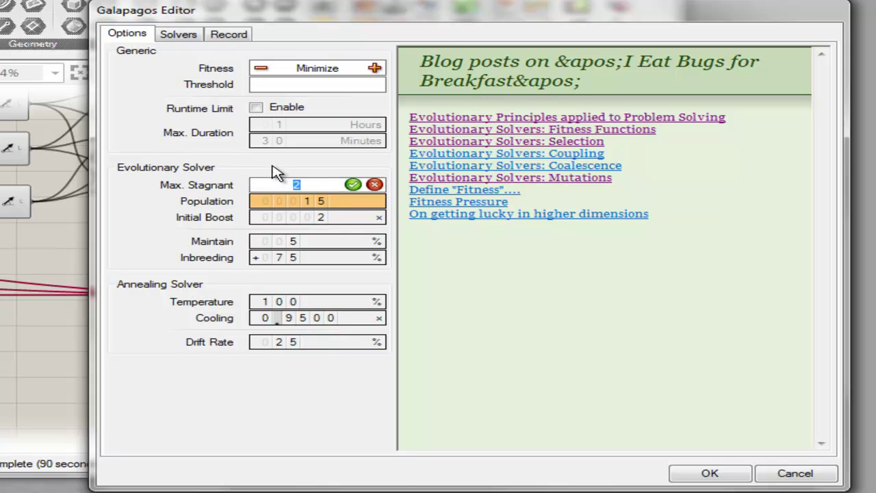
pyautogui.click(353, 186)
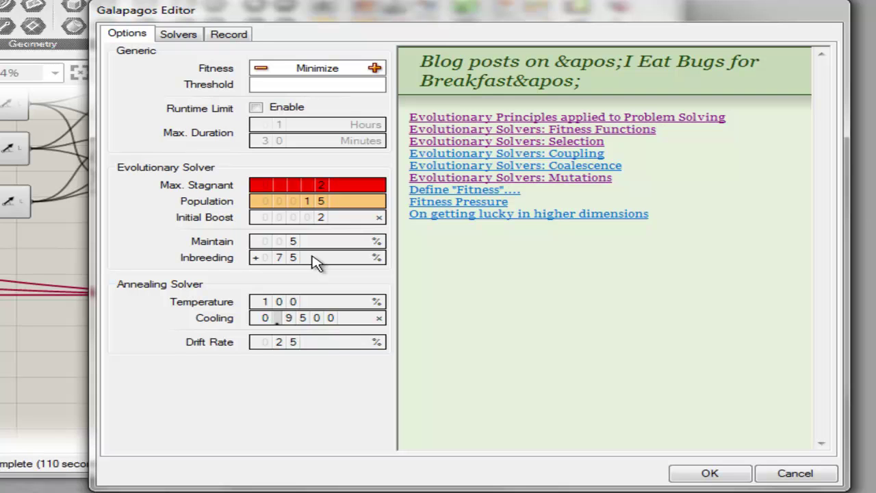
pyautogui.click(373, 70)
pyautogui.doubleClick(315, 257)
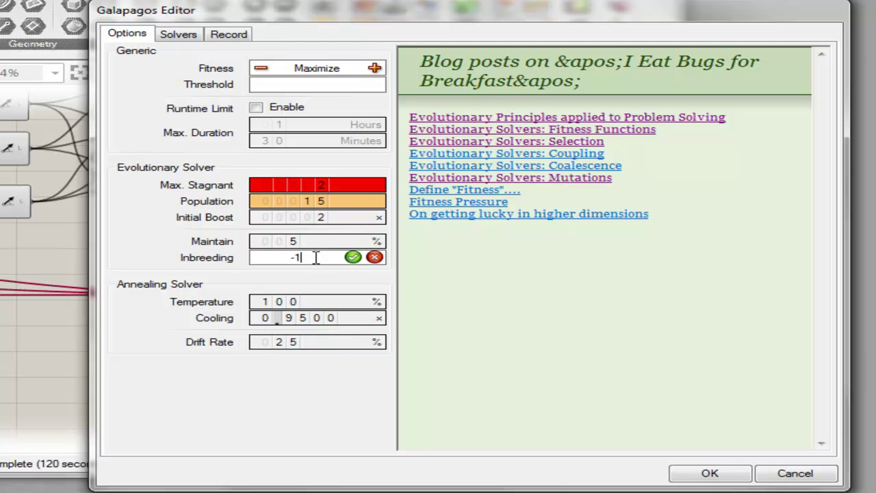
pyautogui.click(353, 257)
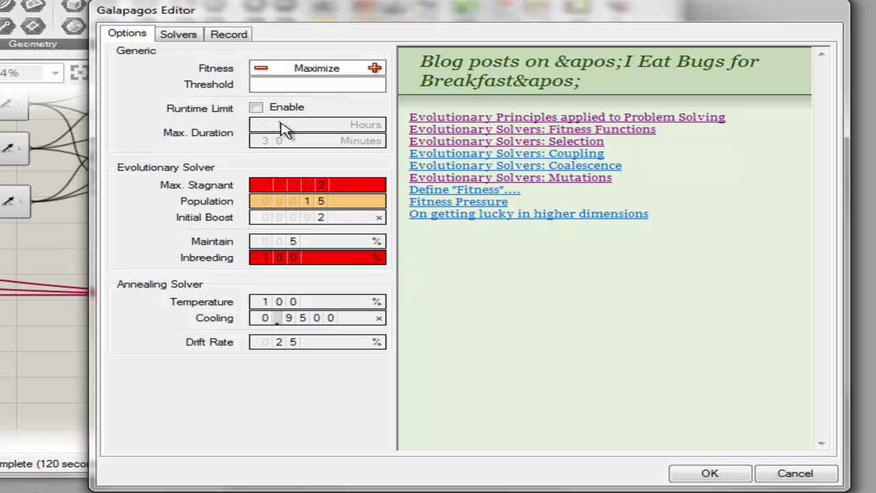
# Run the evolutionary solver with the maximizing fitness and select the top-ranked genome.
pyautogui.click(185, 39)
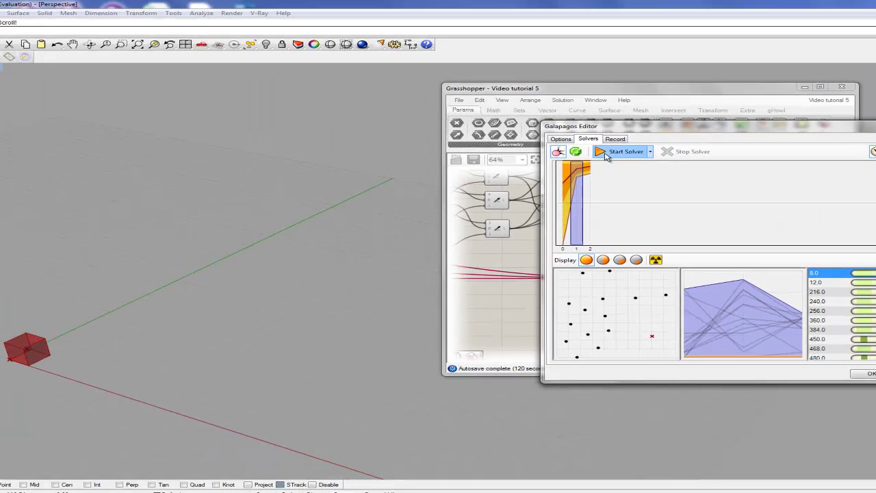
pyautogui.click(605, 152)
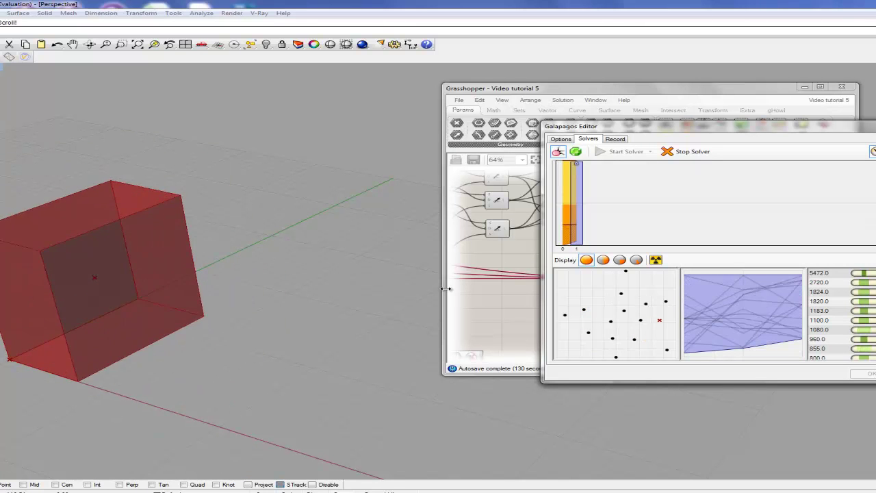
pyautogui.click(839, 274)
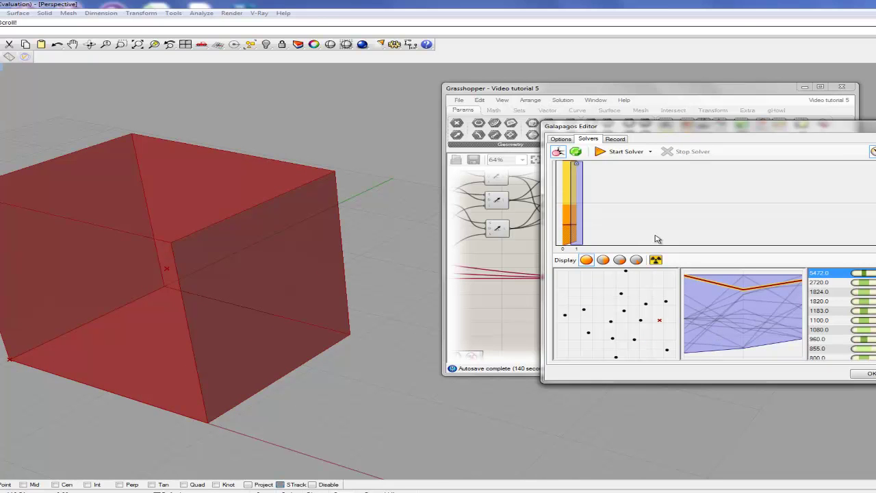
# Set Max. Stagnant to 5, and run the evolutionary solver for a few generations before stopping it.
pyautogui.click(561, 139)
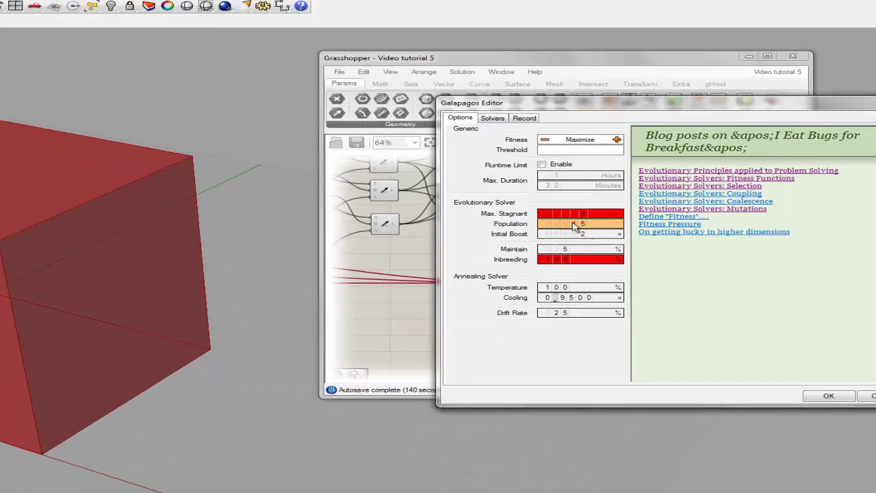
pyautogui.doubleClick(573, 213)
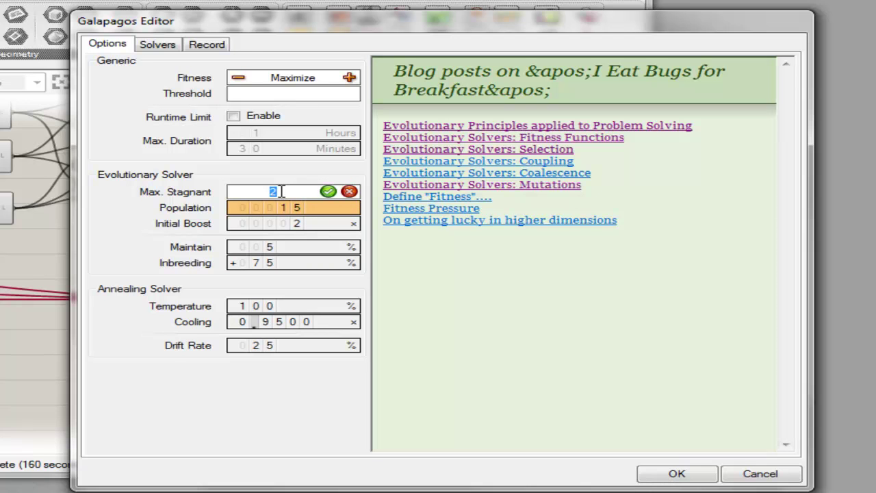
pyautogui.write('5')
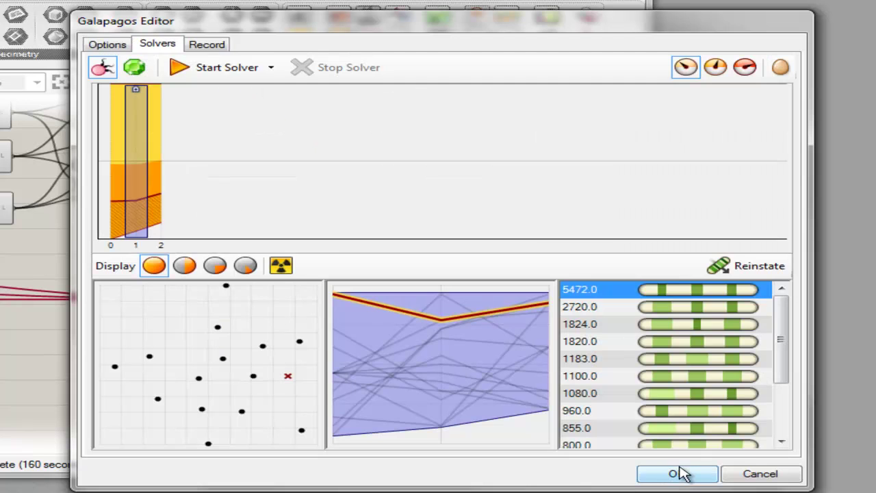
pyautogui.click(205, 67)
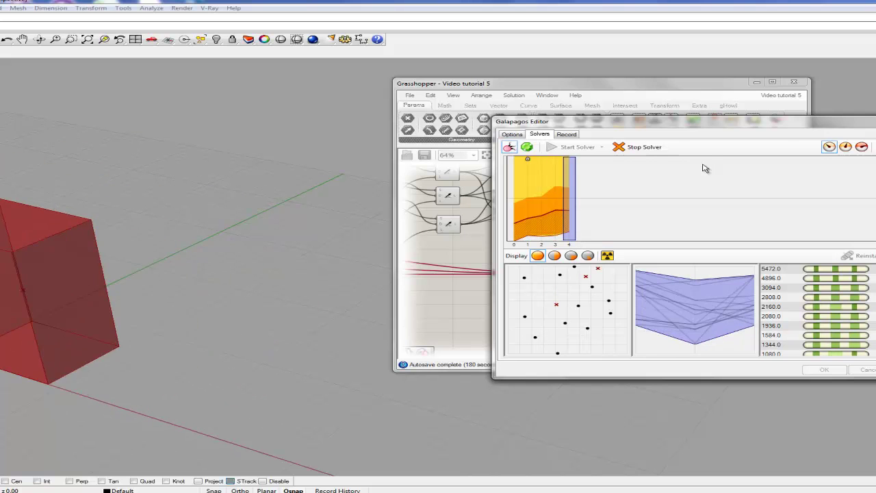
pyautogui.click(637, 147)
# Set the evolutionary solver's inbreeding to 75%.
pyautogui.click(513, 135)
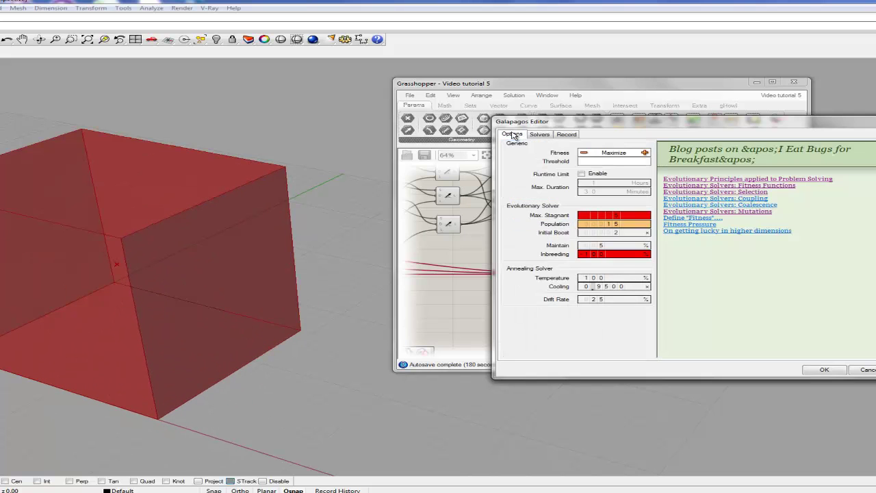
pyautogui.doubleClick(602, 254)
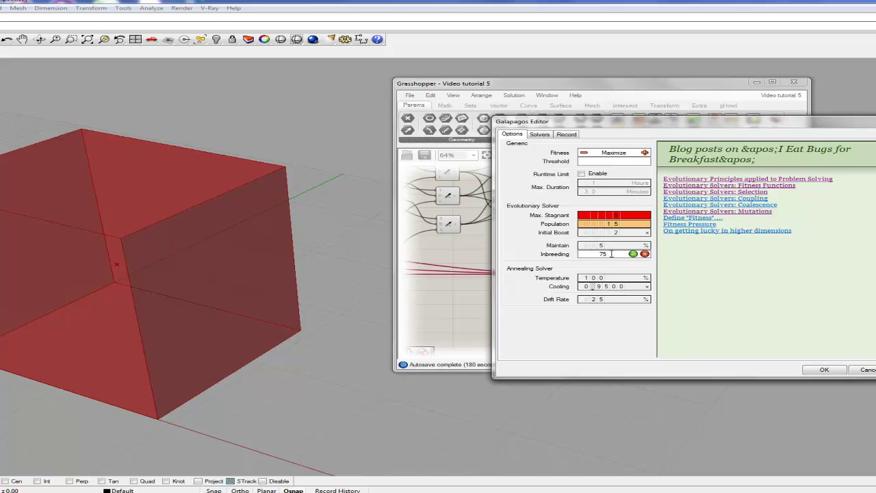
pyautogui.click(634, 254)
# Run the evolutionary solver with the positive inbreeding factor and select the top-ranked genome.
pyautogui.click(539, 134)
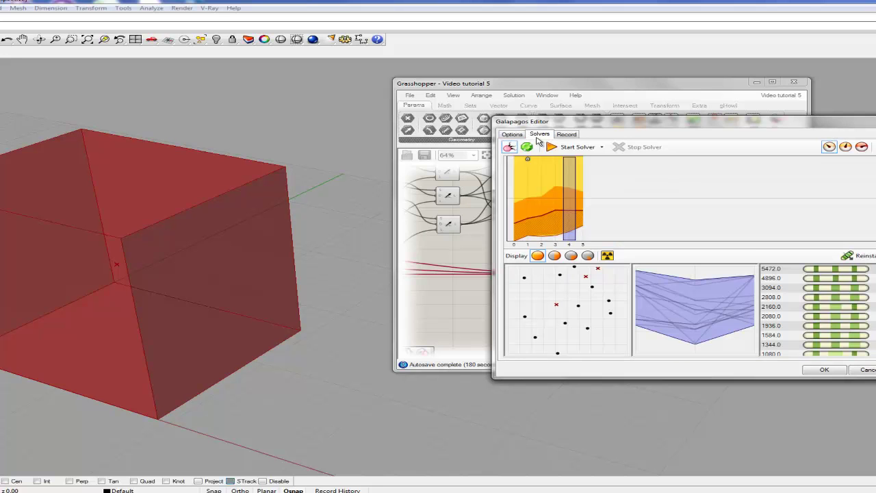
pyautogui.click(573, 147)
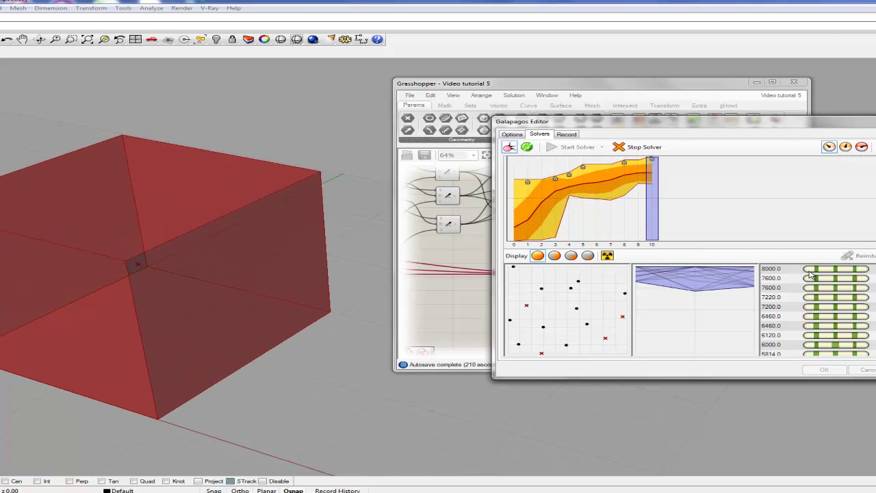
pyautogui.click(780, 270)
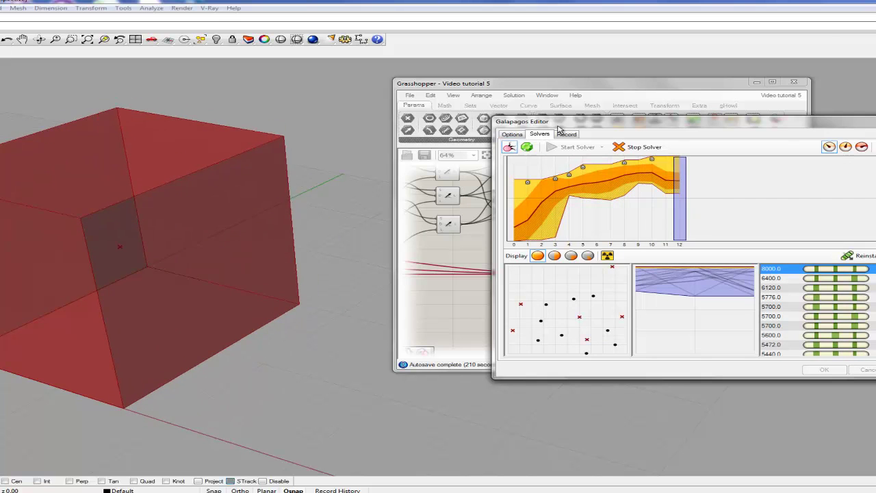
# Change the solver type to simulated annealing and run it with the fitness on Maximize.
pyautogui.click(513, 134)
pyautogui.click(538, 134)
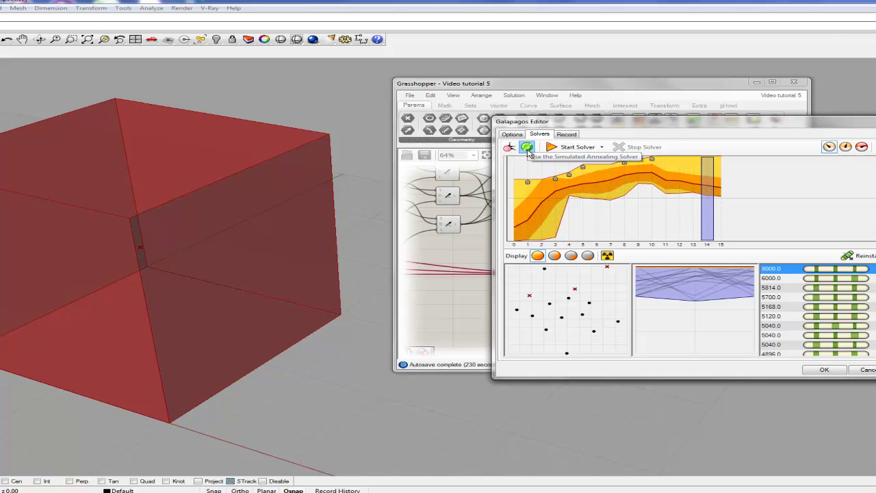
pyautogui.click(527, 147)
pyautogui.click(570, 148)
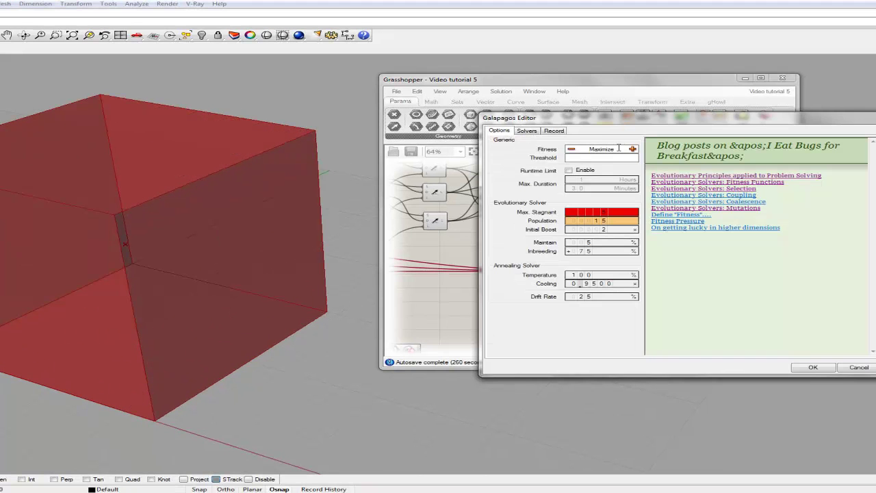
# Rerun simulated annealing to minimize the fitness, and accept the editor with the top-ranked genome selected.
pyautogui.click(527, 131)
pyautogui.click(499, 131)
pyautogui.click(527, 130)
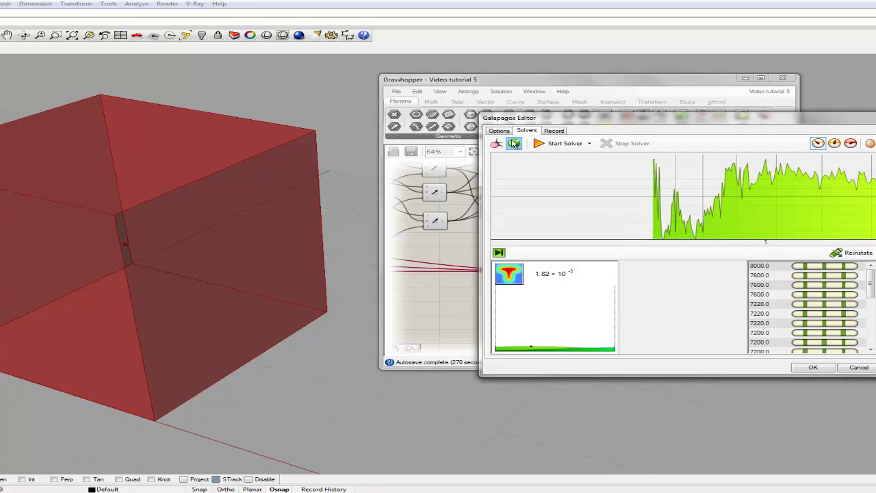
pyautogui.click(560, 144)
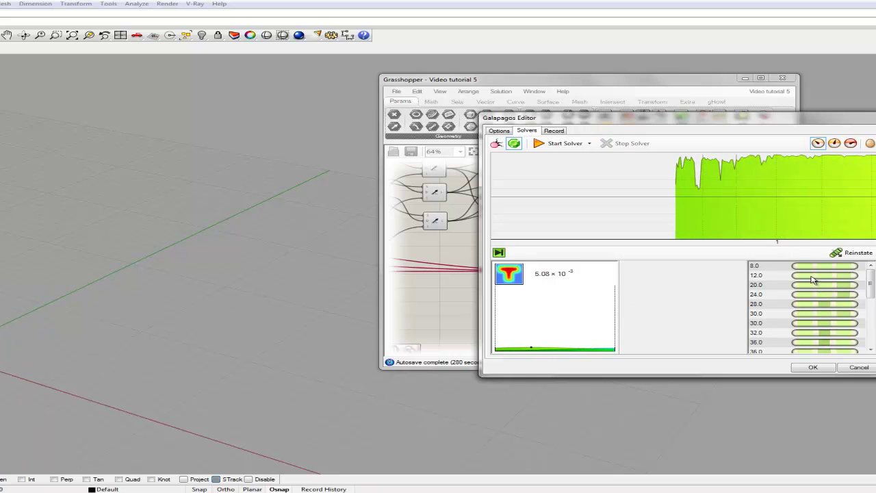
pyautogui.click(767, 268)
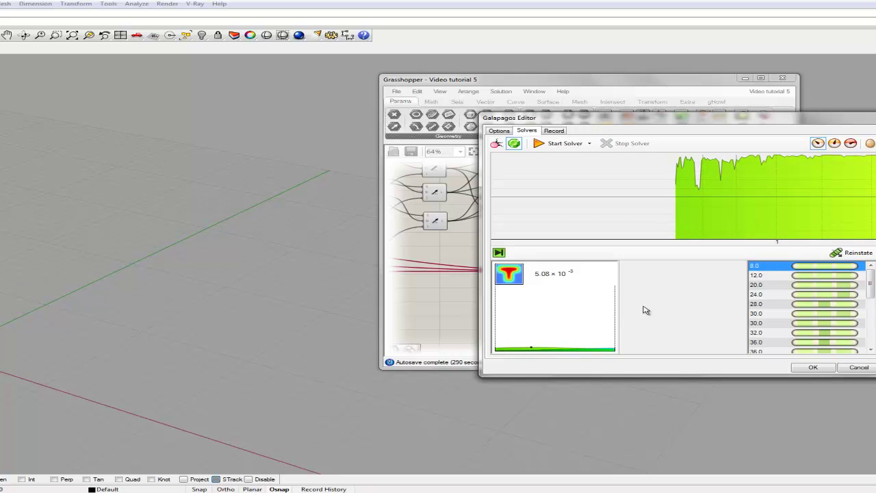
pyautogui.click(813, 368)
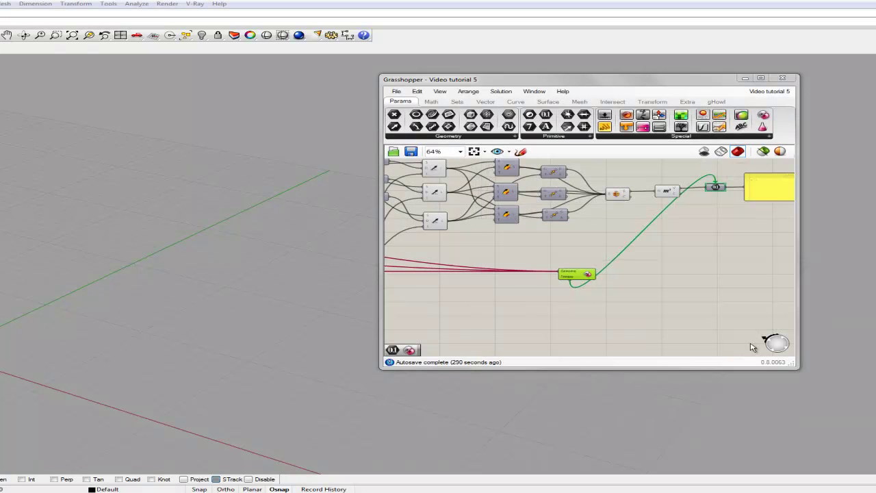
pyautogui.moveTo(633, 218); pyautogui.dragTo(644, 241, button='right')
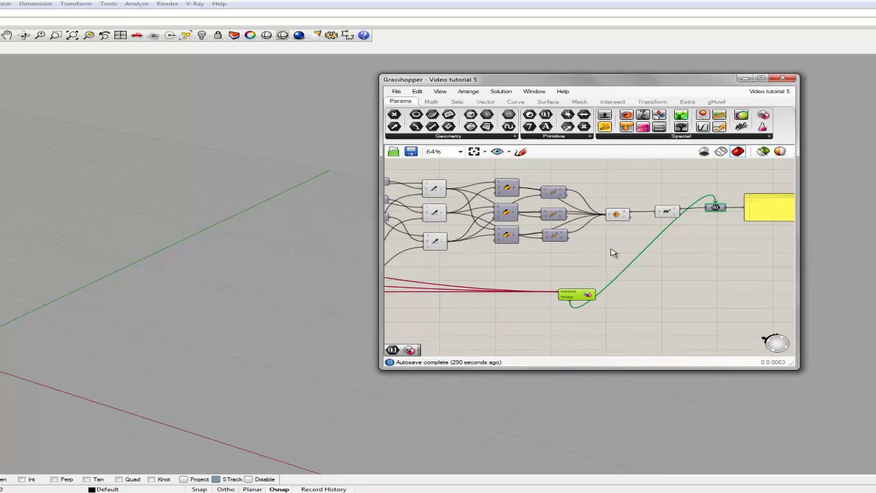